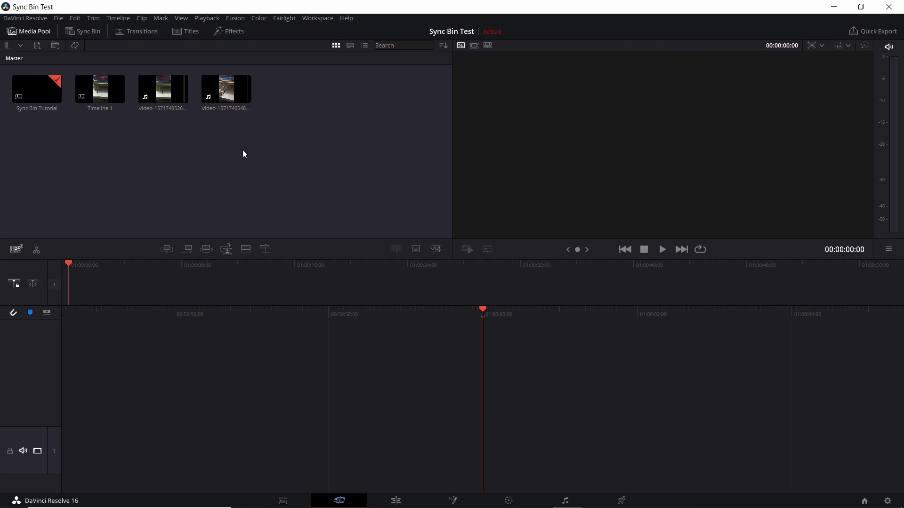
- Show Camera 1 and Camera 2 stacked in the Sync Bin and play them together
left_click(226, 90)
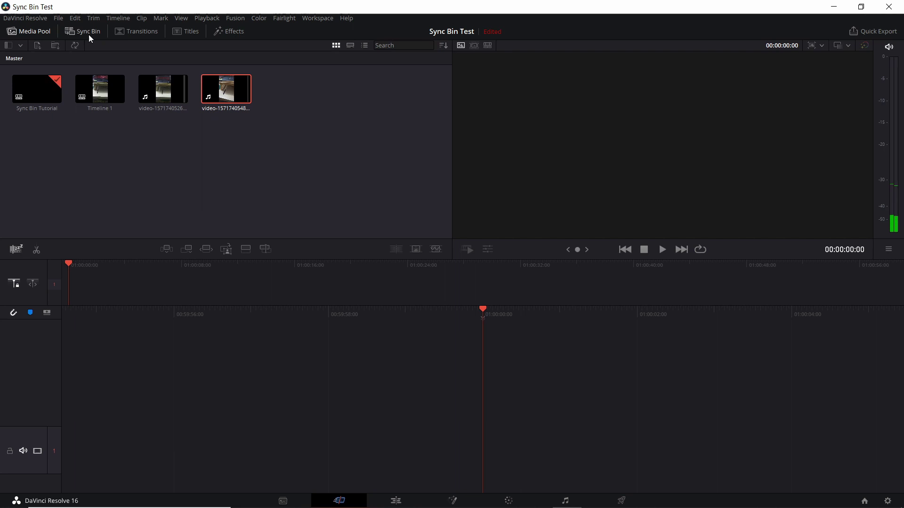
left_click(74, 45)
left_click(91, 33)
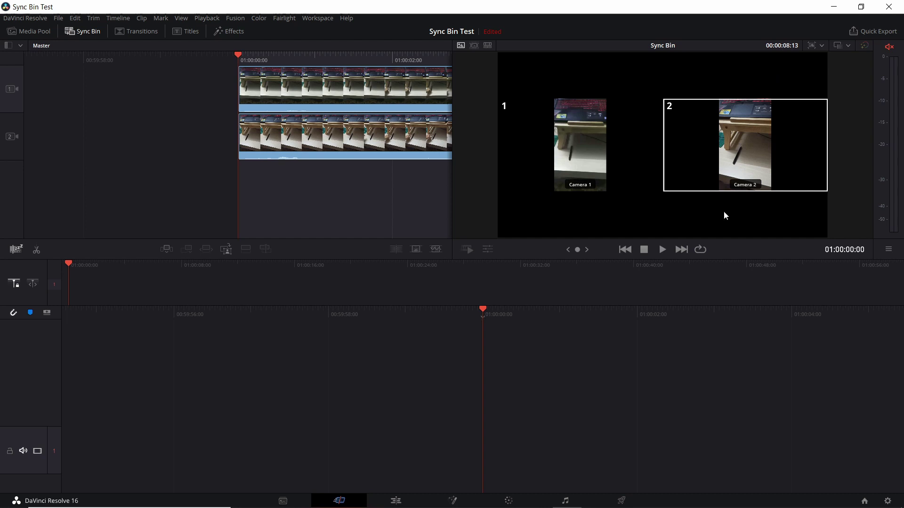
key("space")
- Return to the Media Pool and open the sync group for video-1571740526.mp4
left_click(282, 92)
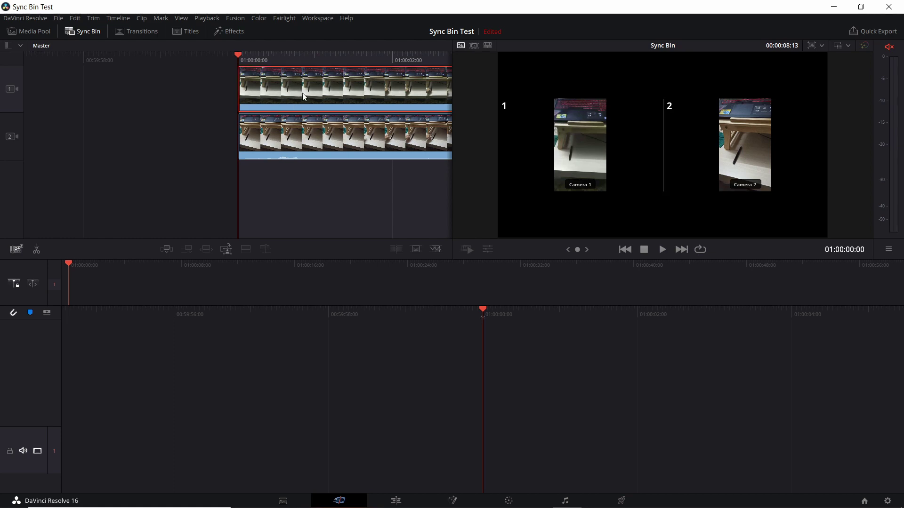
left_click(31, 34)
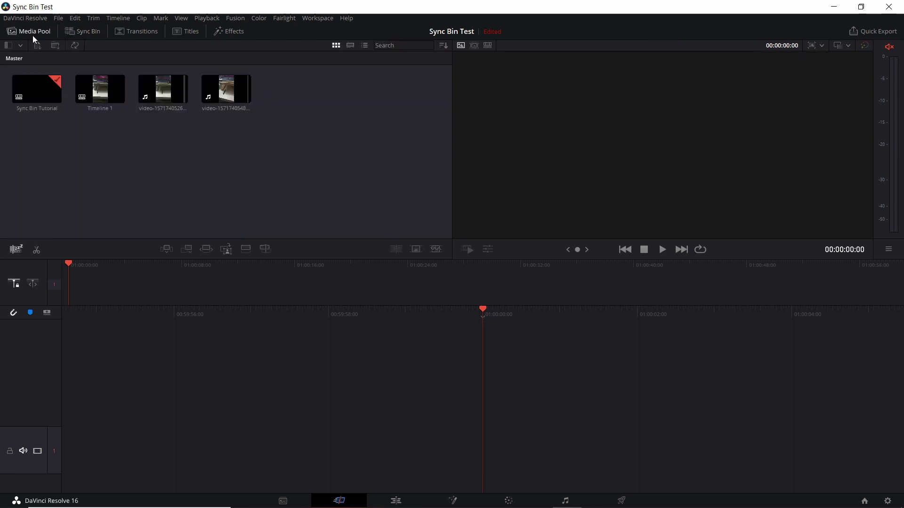
left_click(184, 86)
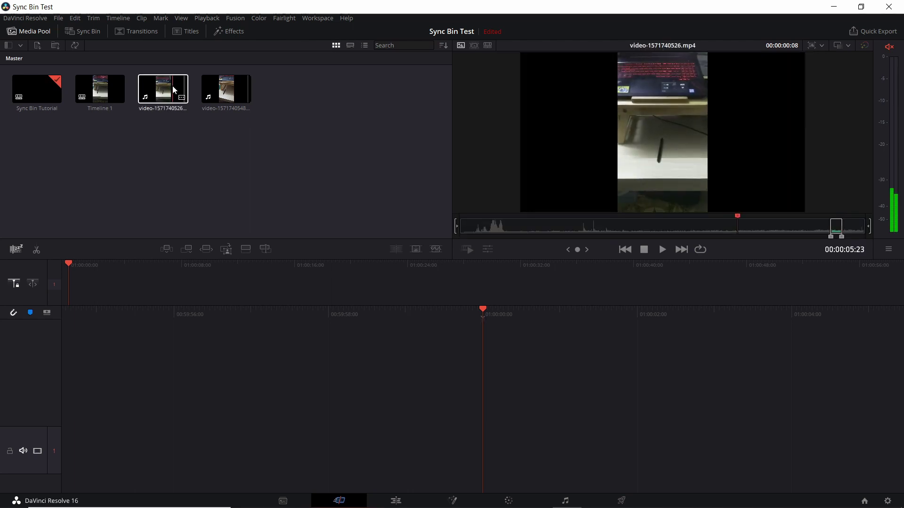
right_click(173, 88)
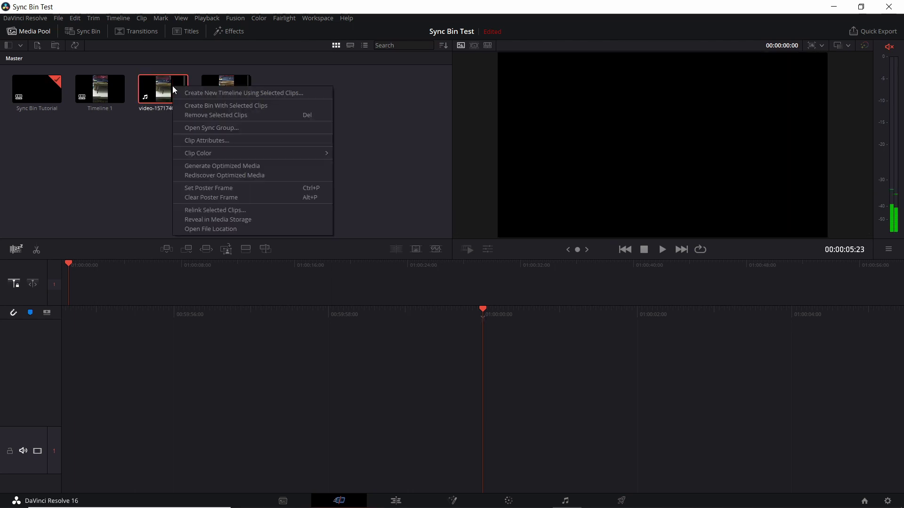
left_click(196, 129)
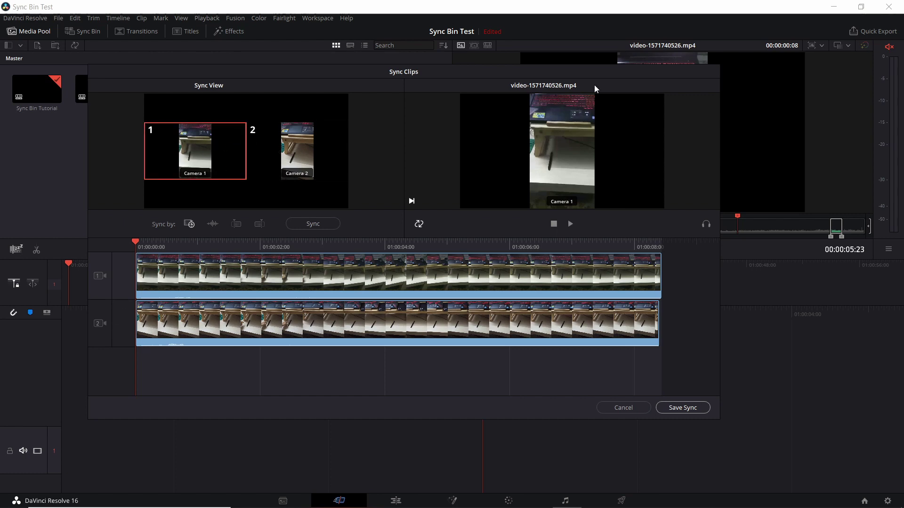
left_click(317, 140)
left_click(181, 151)
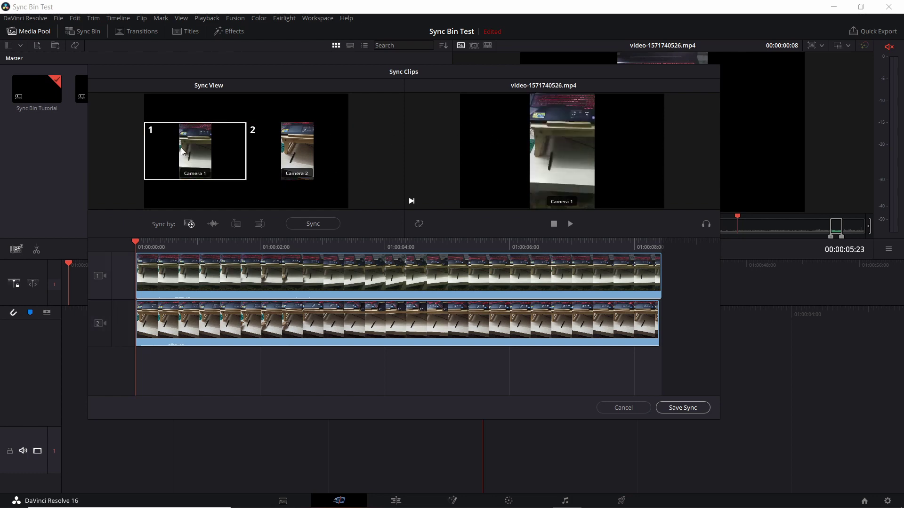
left_click(279, 144)
left_click(195, 151)
left_click(296, 151)
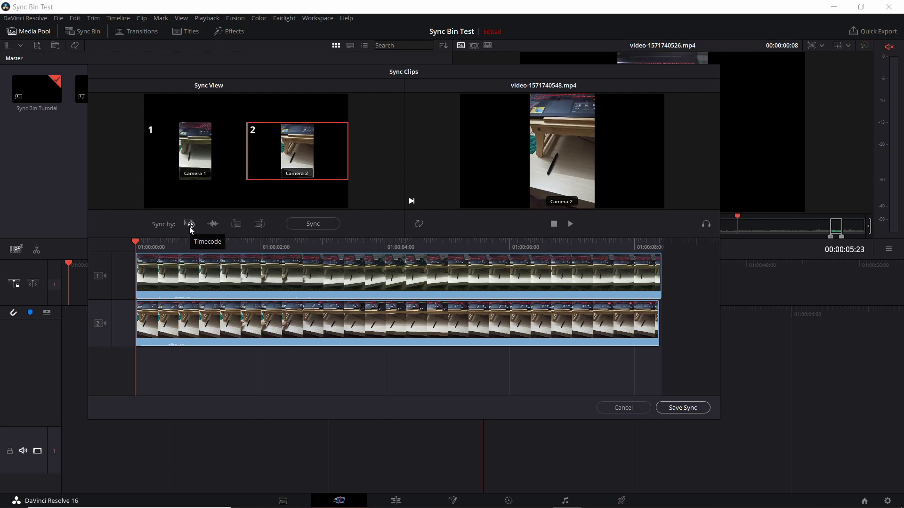
left_click(293, 224)
- Set Sync by to Waveform so the cameras align by their audio
left_click(212, 229)
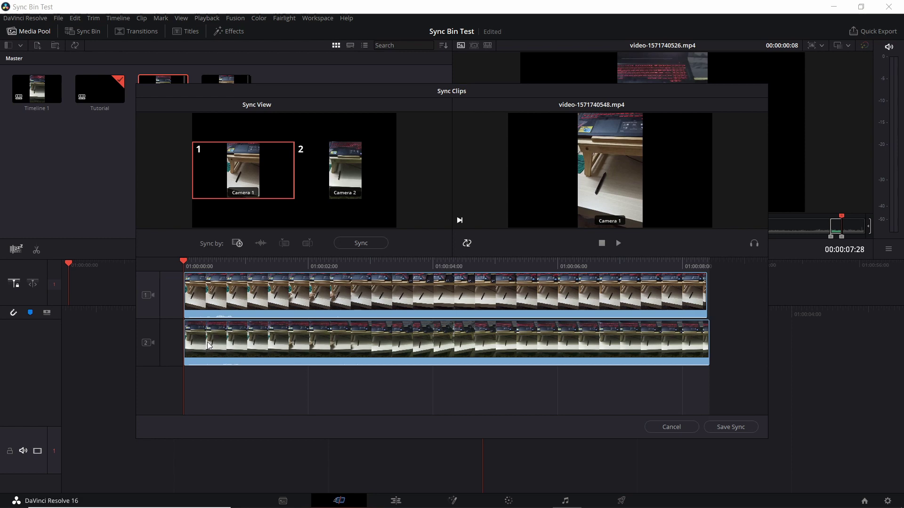
- Compare both angles around two seconds in and nudge Camera 2 to match Camera 1
left_click_drag(310, 264, 321, 268)
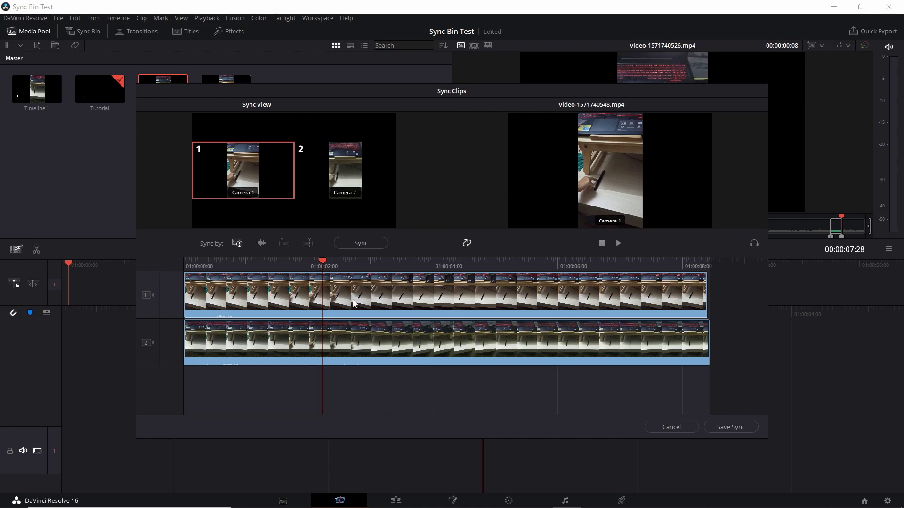
left_click(351, 162)
left_click(280, 165)
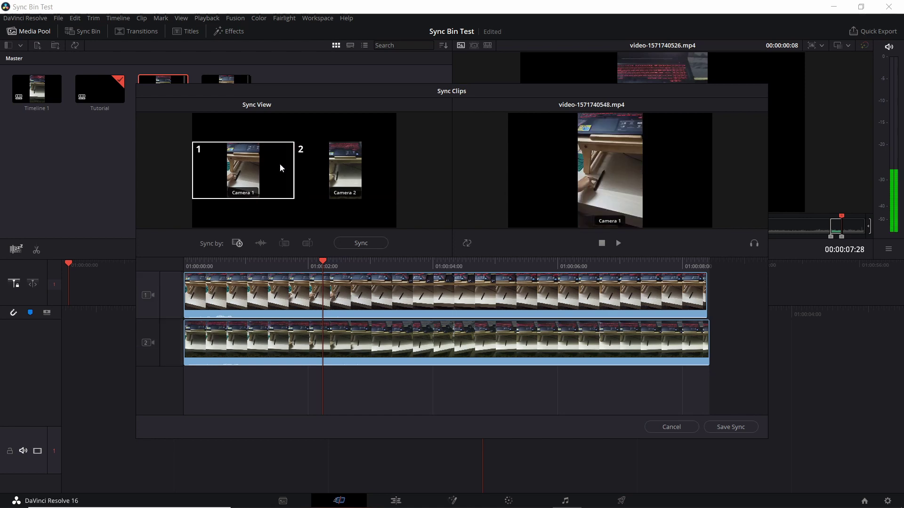
left_click(343, 168)
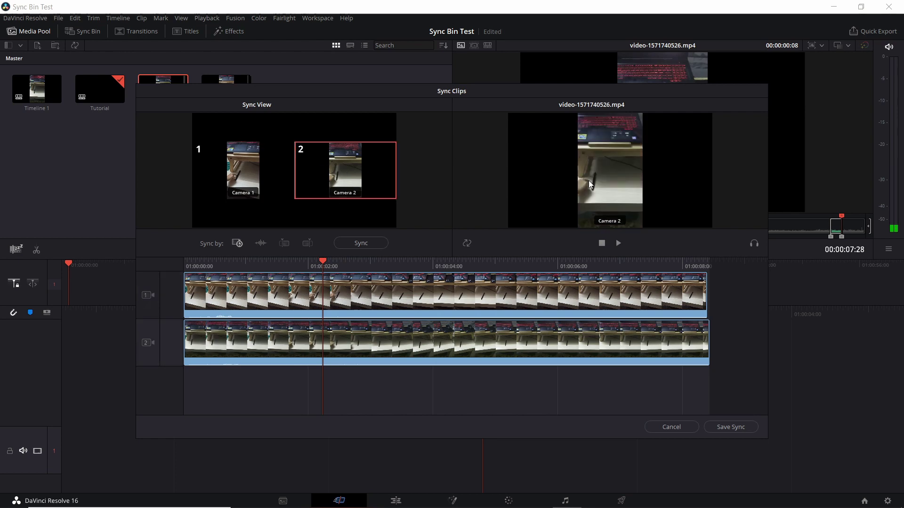
key("Right")
key("Right")
left_click_drag(358, 341, 353, 342)
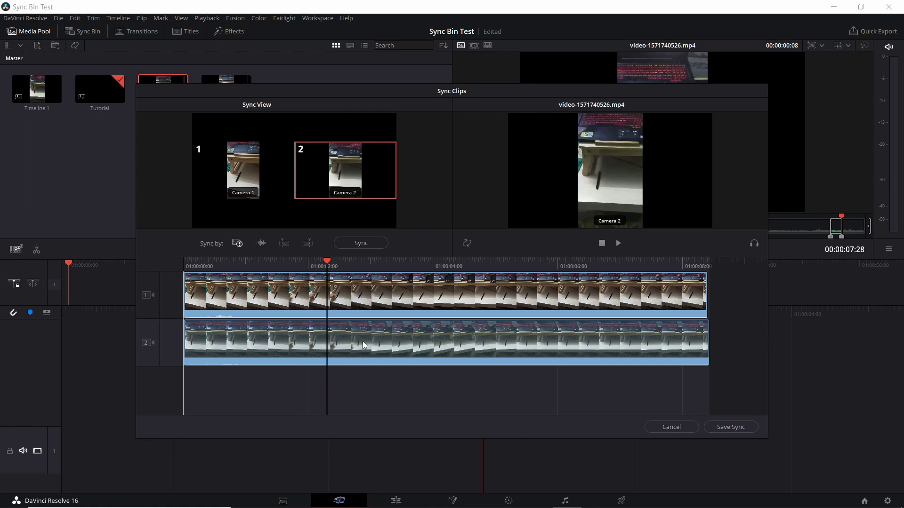
left_click(287, 178)
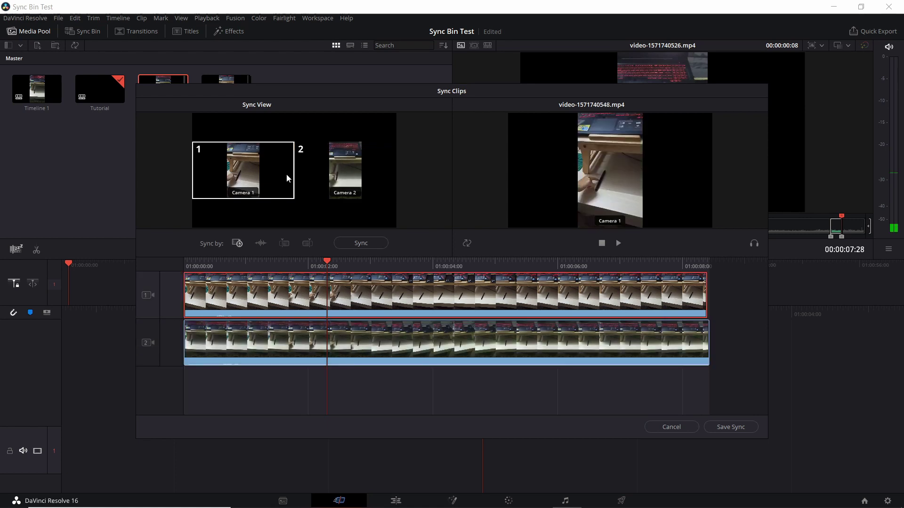
left_click(328, 165)
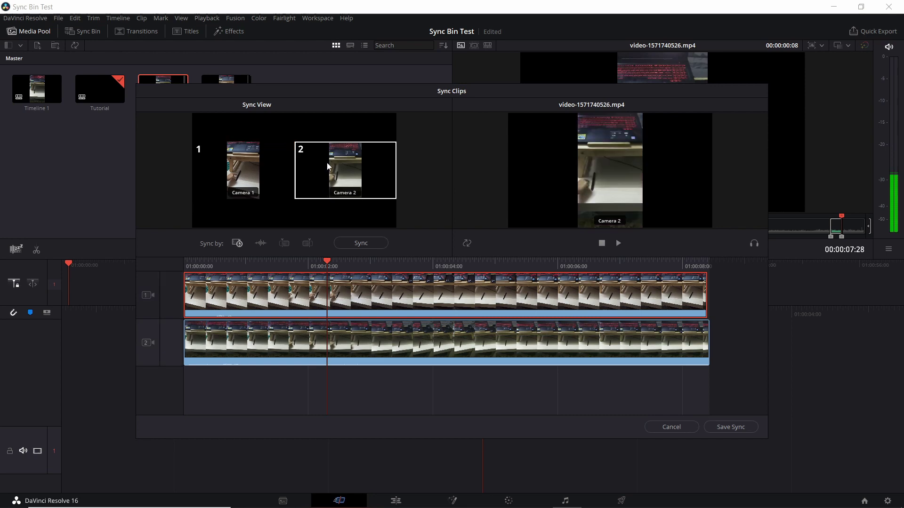
left_click(277, 172)
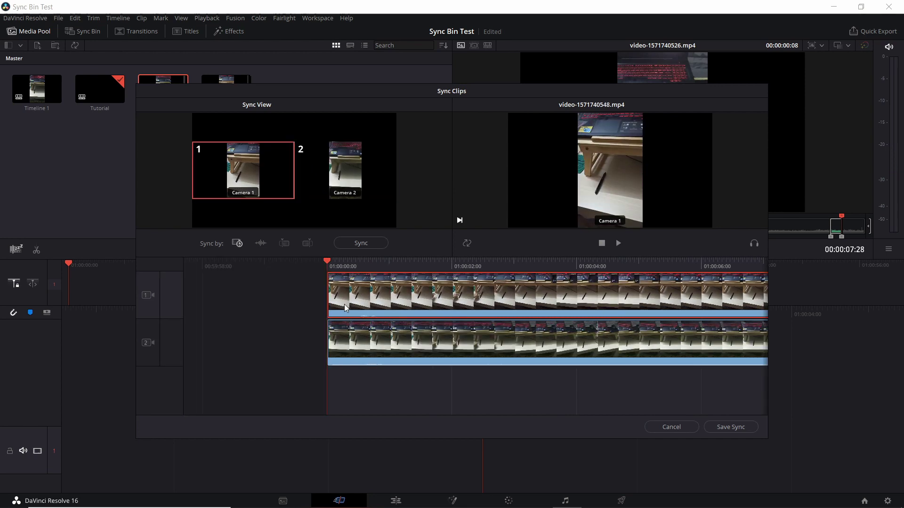
- Slide Camera 1 slightly later against Camera 2, checking around the two-second mark
left_click_drag(345, 307, 357, 304)
left_click_drag(454, 264, 461, 266)
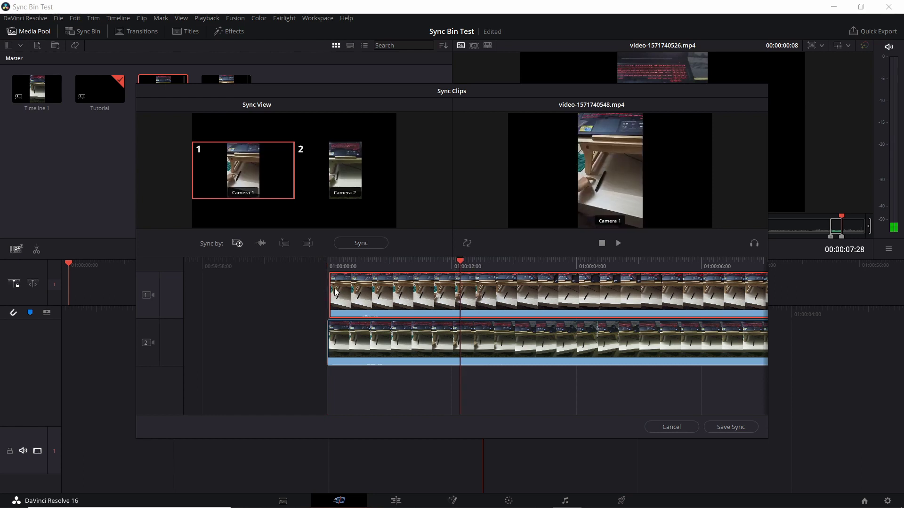
left_click_drag(337, 293, 343, 293)
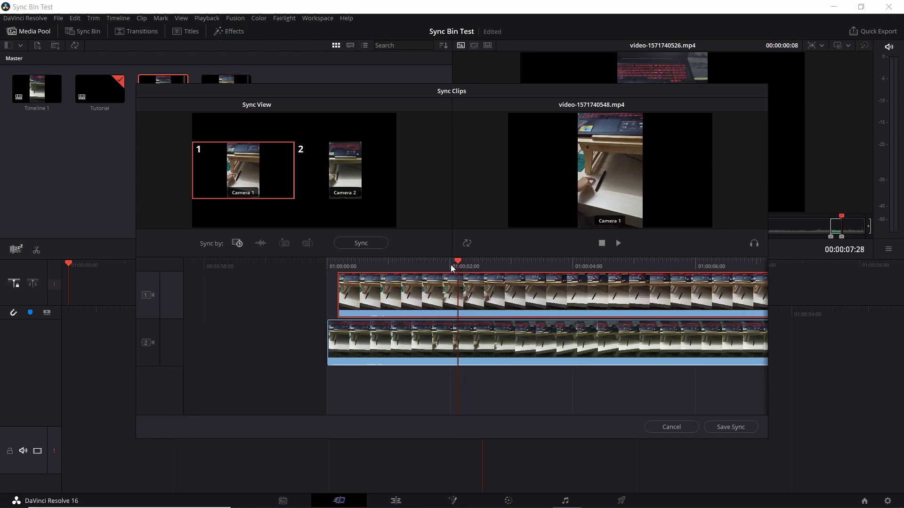
key("space")
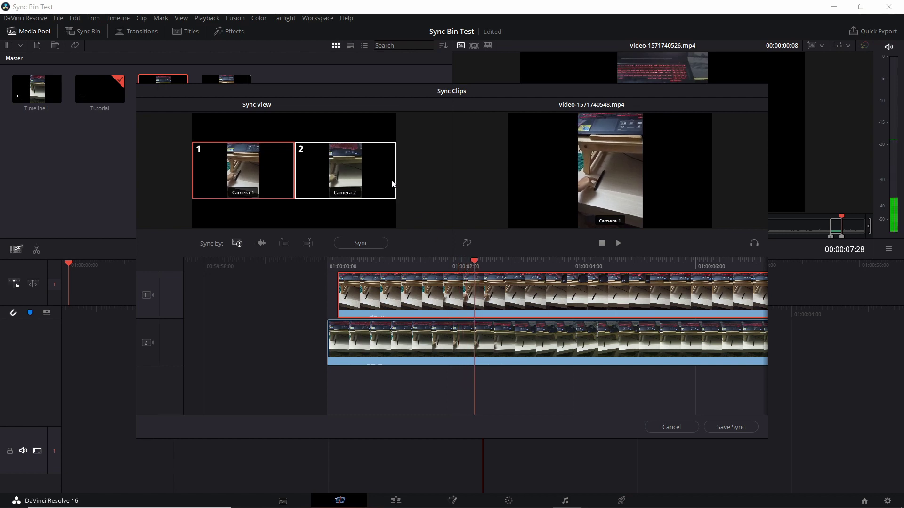
- Play and step frames near two seconds, comparing the Camera 2 and Camera 1 views
left_click(371, 184)
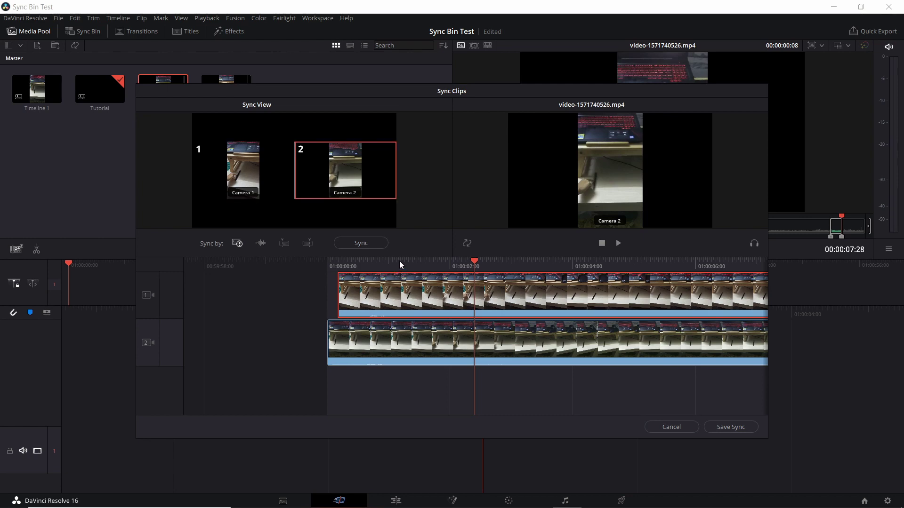
left_click_drag(399, 261, 372, 264)
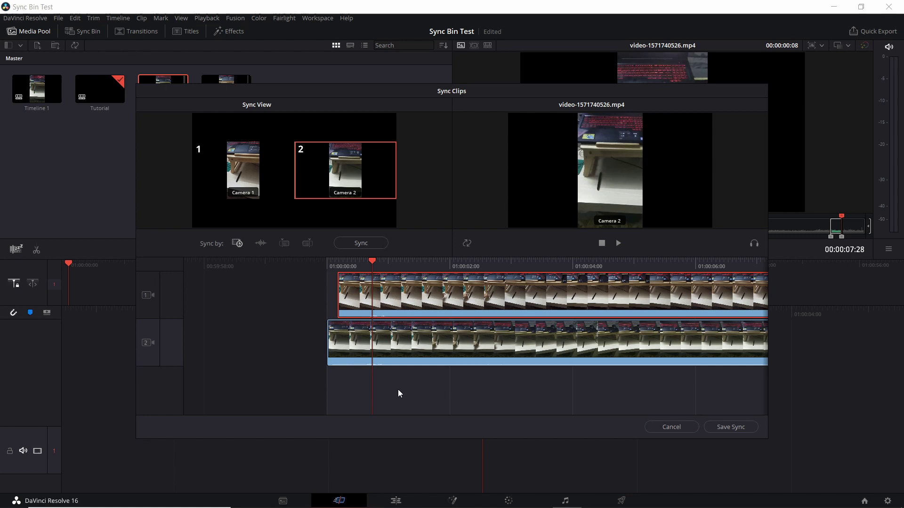
key("space")
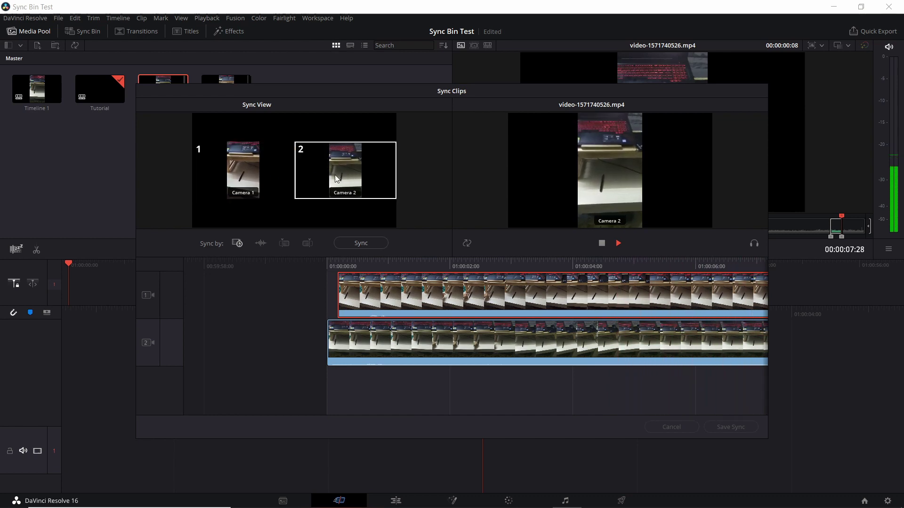
left_click(474, 264)
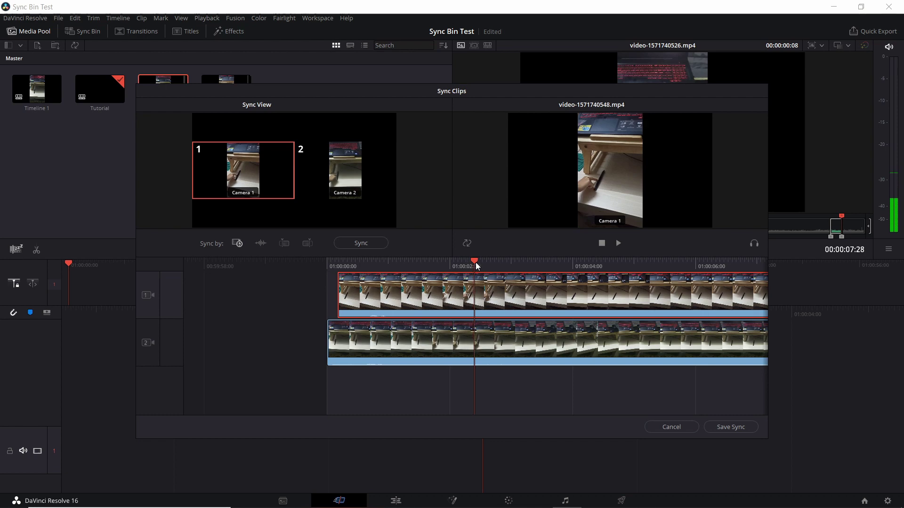
left_click(345, 168)
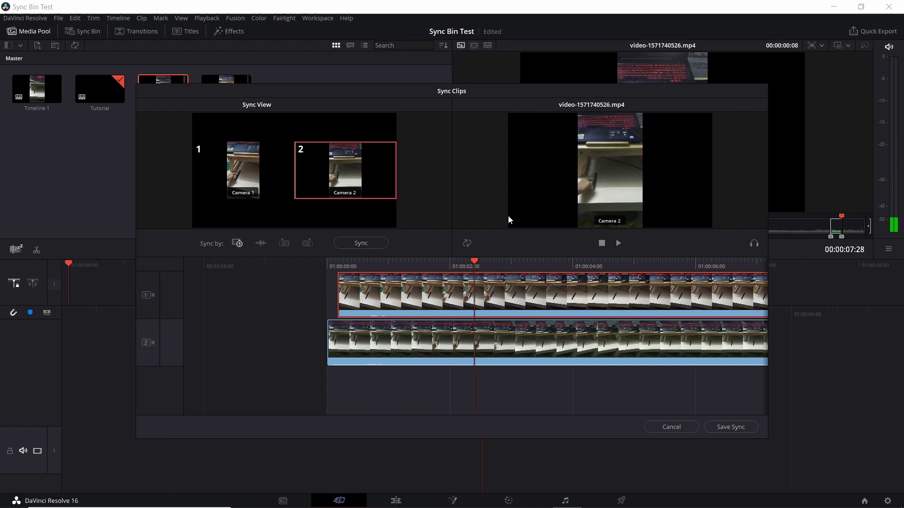
key("Left")
key("Left")
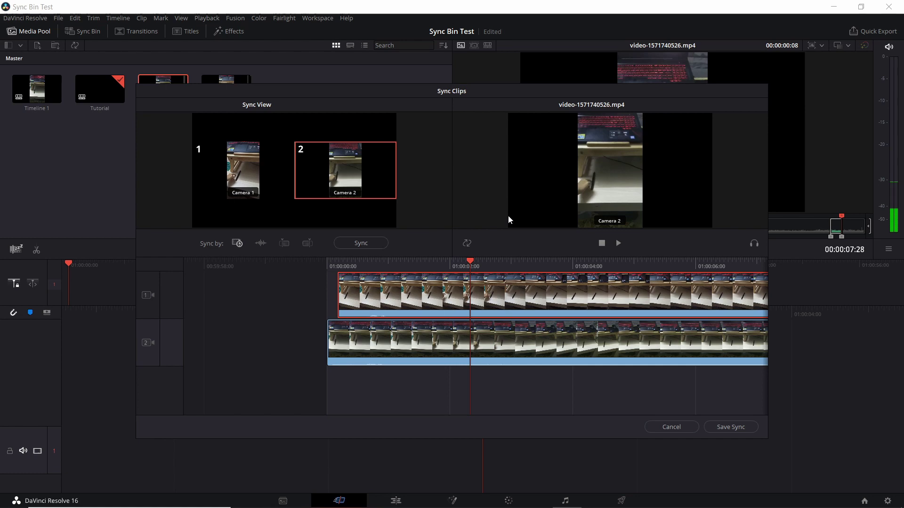
left_click(243, 170)
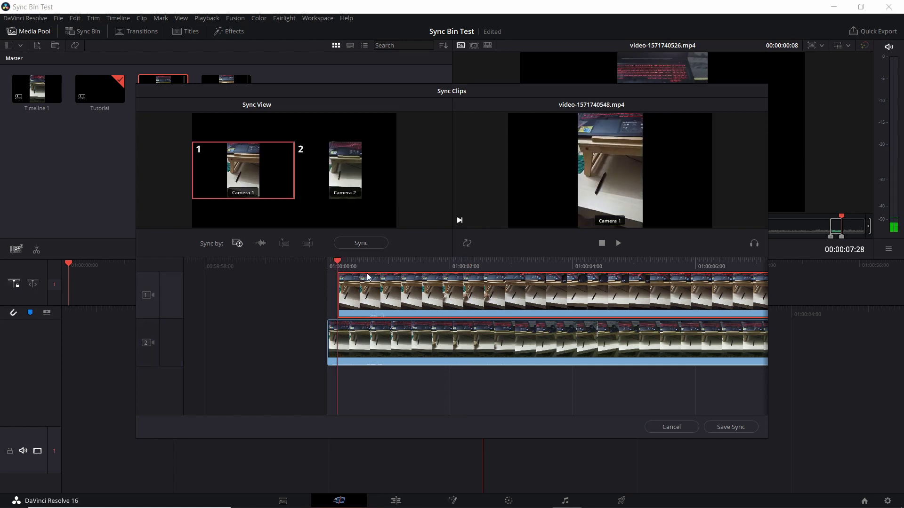
- Shift Camera 1 slightly earlier and check both angles at the two-second mark
key("Left")
key("Left")
left_click_drag(414, 293, 407, 294)
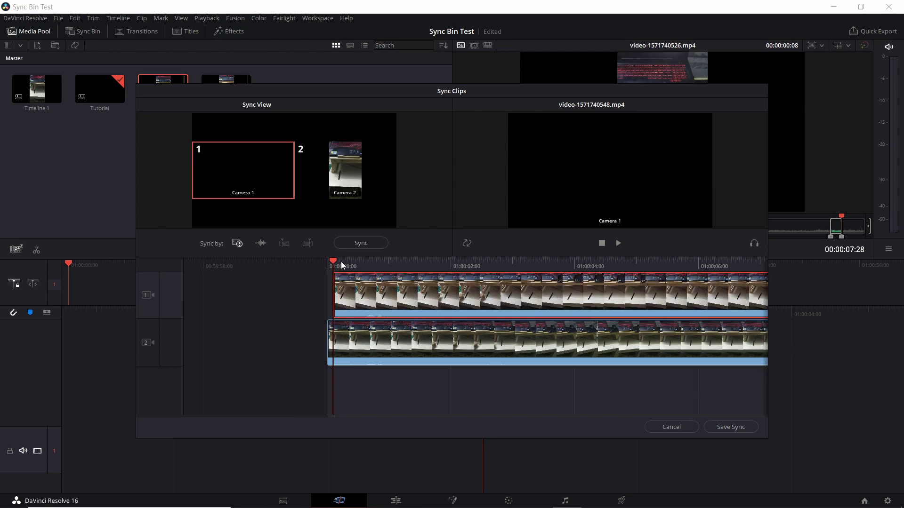
left_click(472, 267)
left_click(337, 160)
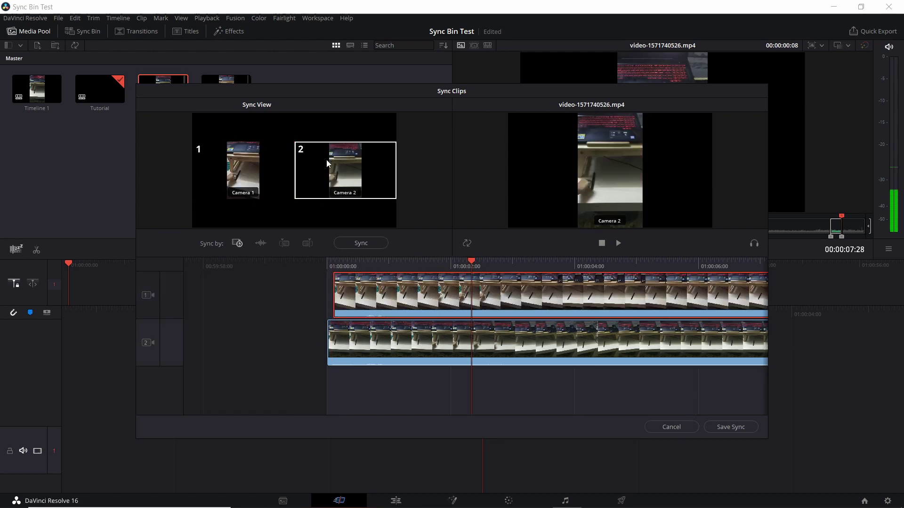
key("Left")
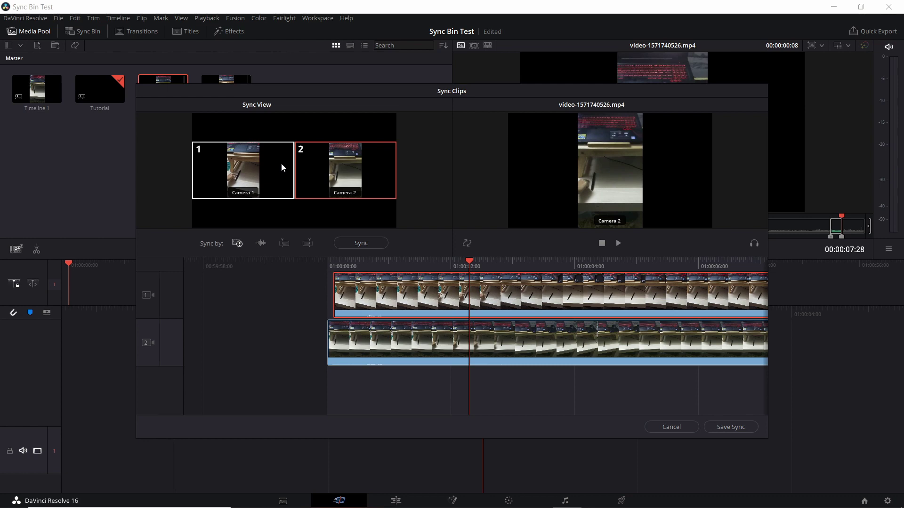
left_click(281, 163)
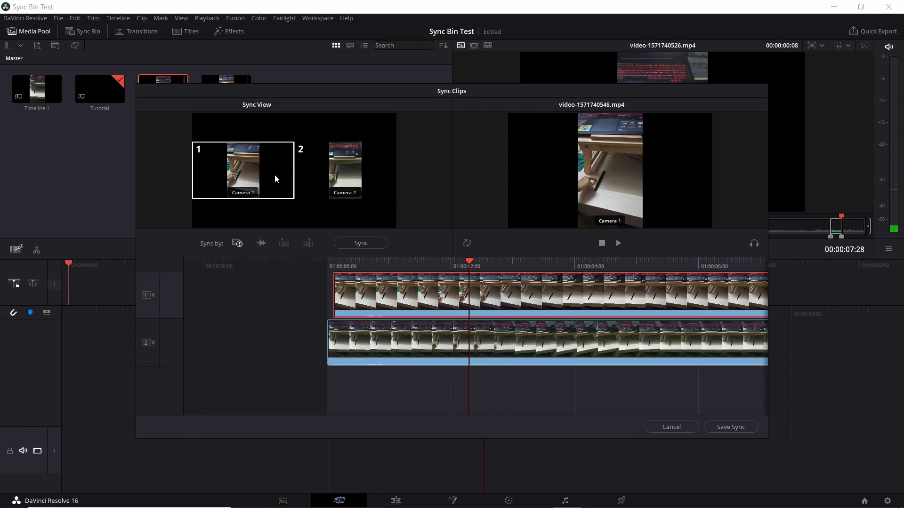
- Compare Camera 1 and Camera 2 frame by frame, then play the pair from the start
key("Right")
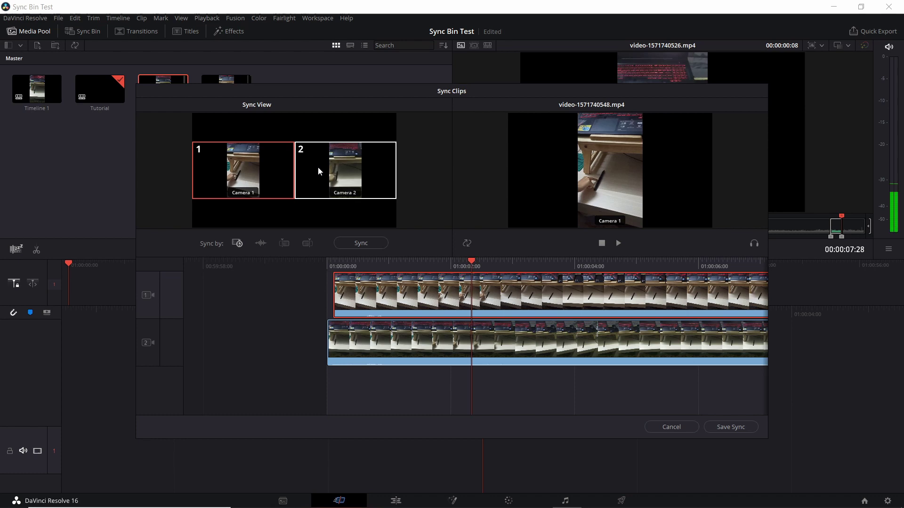
left_click(318, 167)
left_click(272, 170)
left_click(320, 176)
left_click_drag(357, 264, 309, 266)
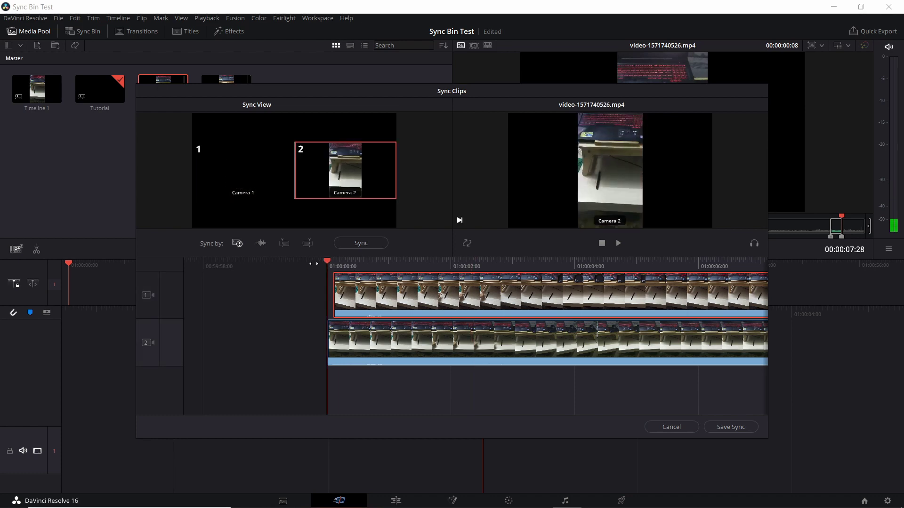
key("space")
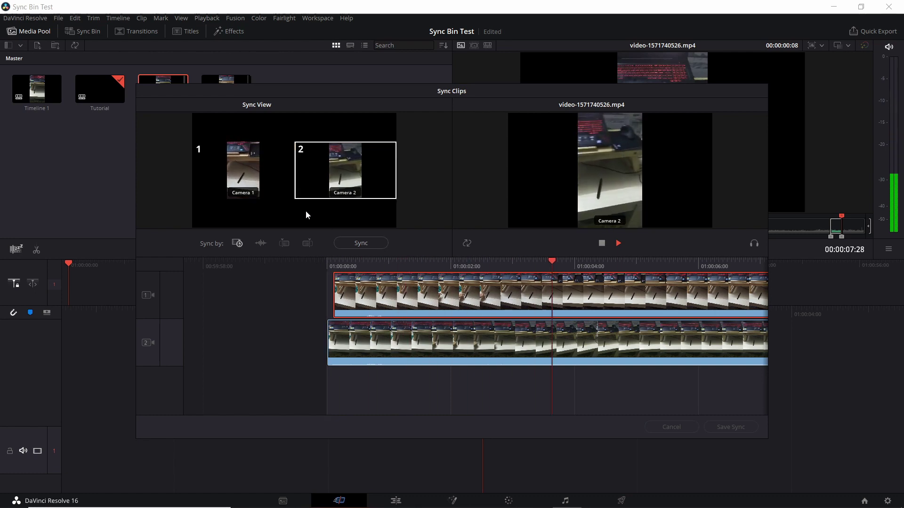
- Stop playback and save the adjusted sync
key("space")
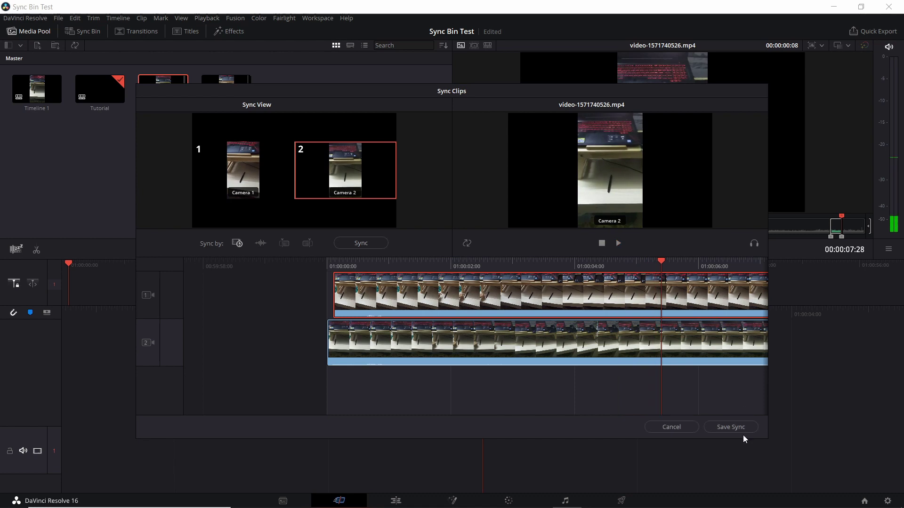
left_click(730, 427)
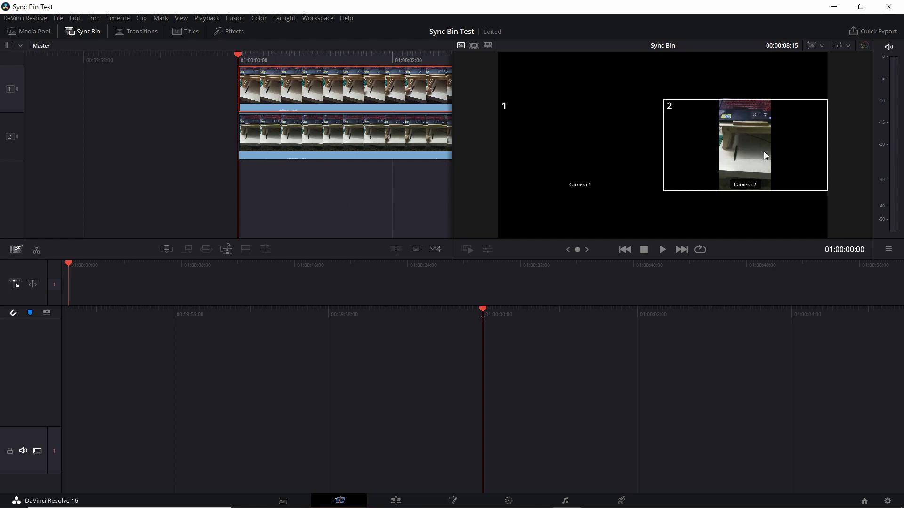
- Append Camera 2's first second as the opening shot, then show Camera 1 alone
left_click(737, 133)
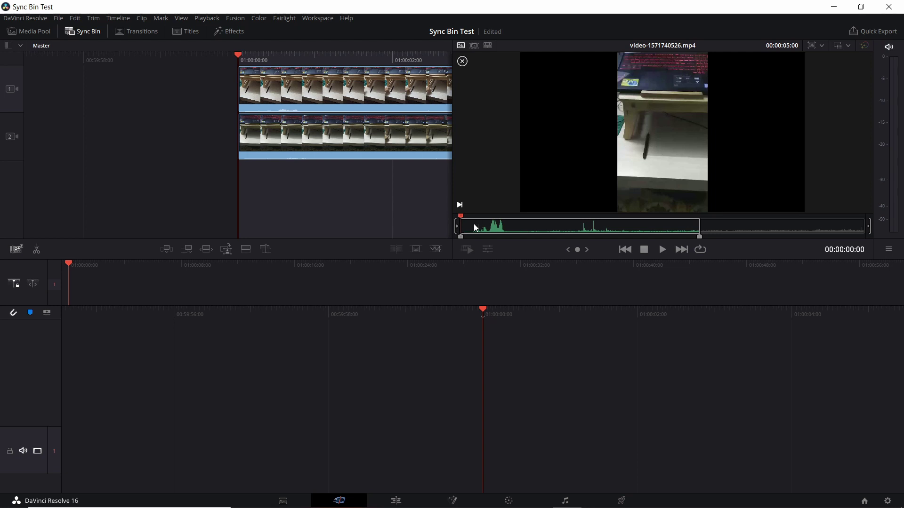
left_click(495, 229)
left_click_drag(495, 228, 516, 228)
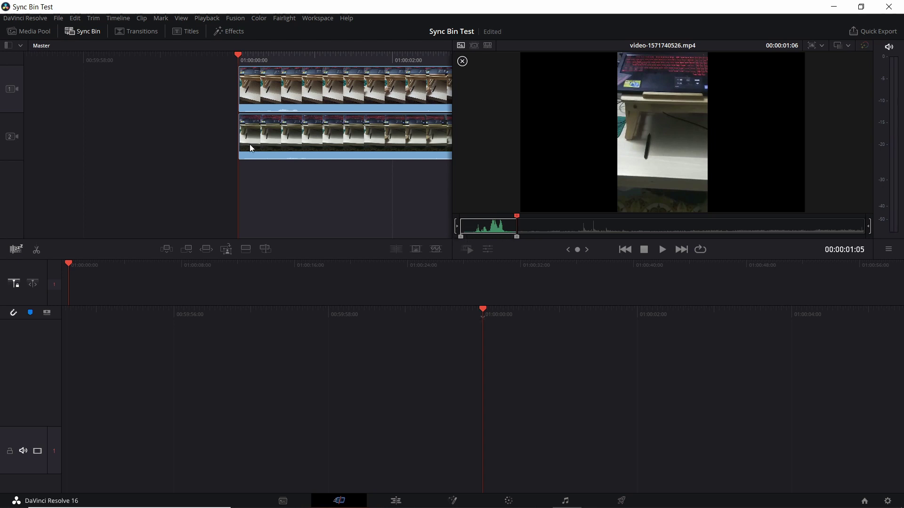
left_click(188, 250)
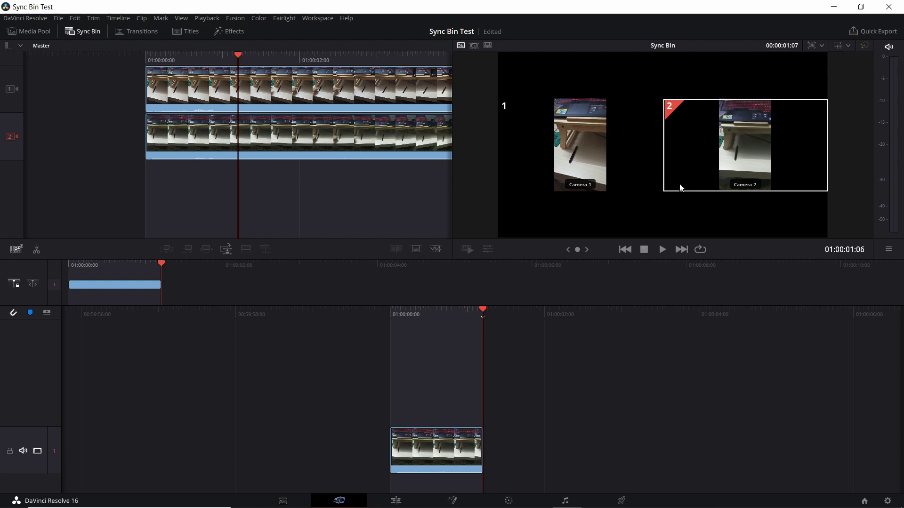
left_click(603, 142)
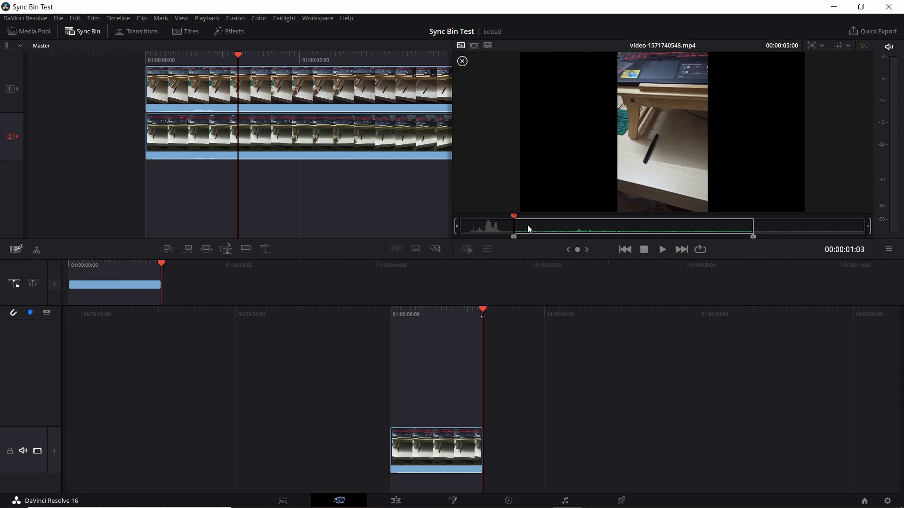
- Append a Camera 1 shot ending near 01:27 and a Camera 2 shot ending near 02:28
left_click(547, 230)
left_click(551, 229)
key("o")
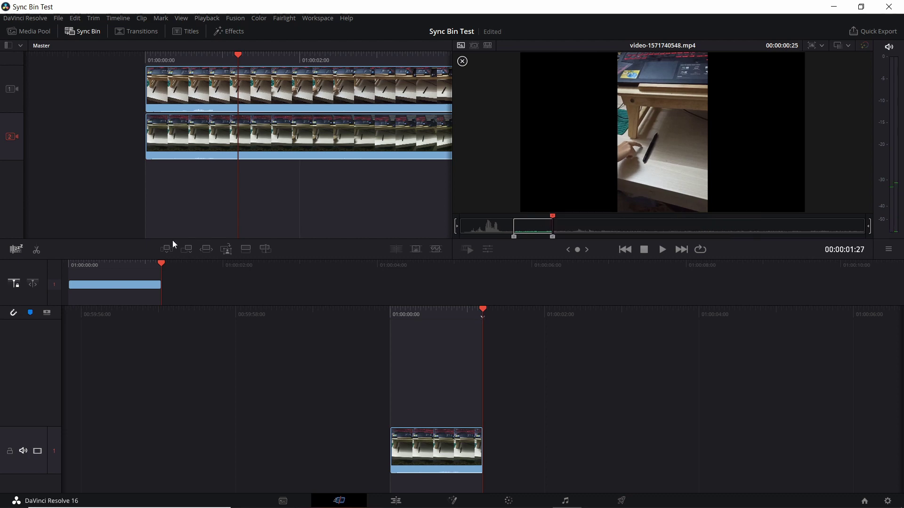
left_click(191, 250)
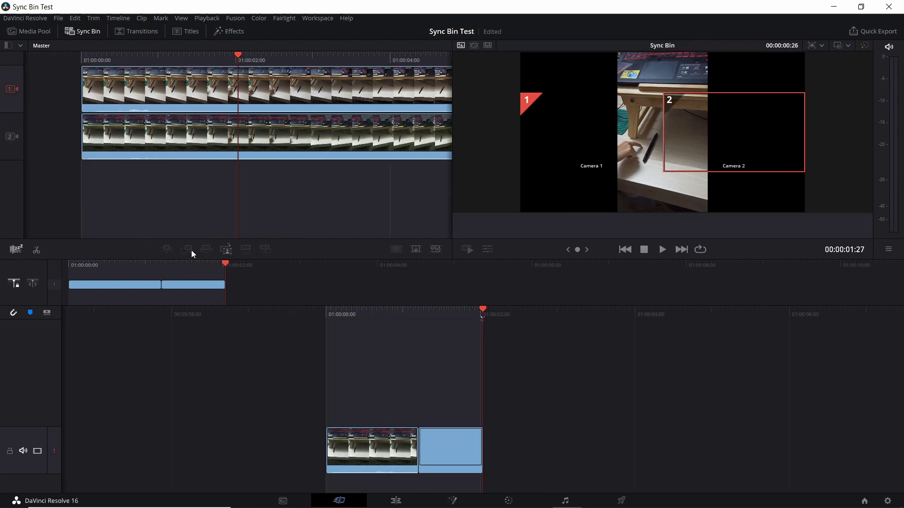
left_click(725, 155)
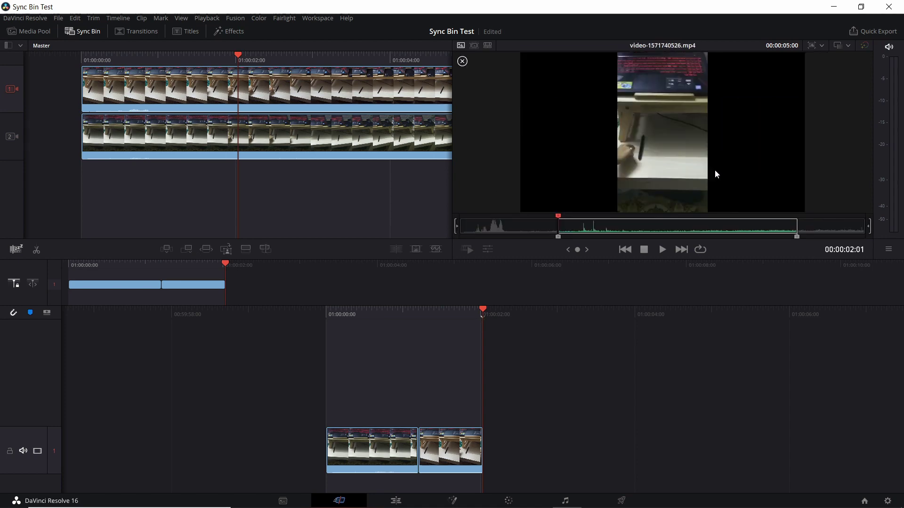
left_click(588, 230)
left_click_drag(589, 229, 600, 229)
key("o")
left_click(191, 250)
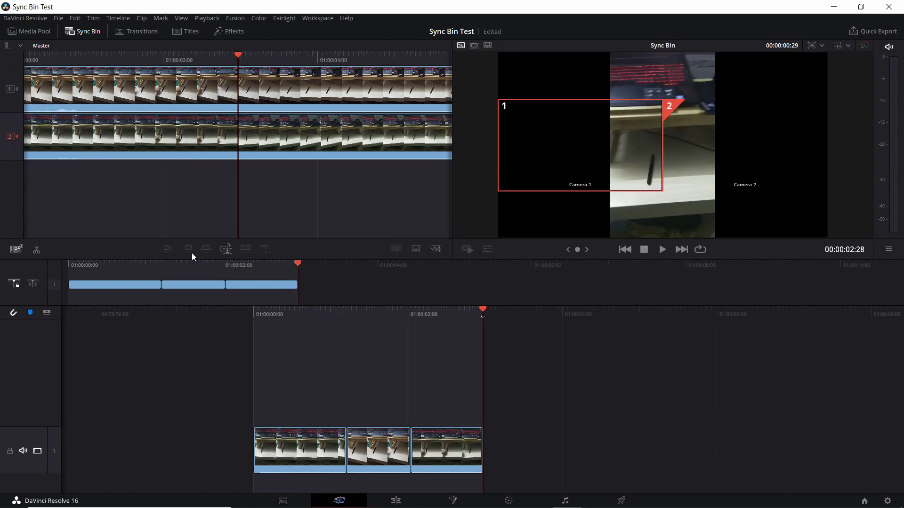
- Append the next Camera 1 and Camera 2 shots, each with a new out point
left_click(599, 172)
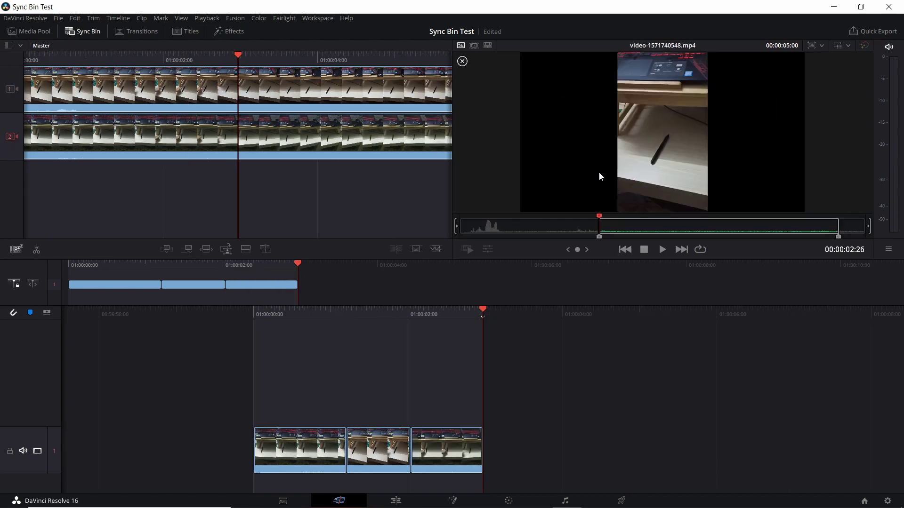
left_click(634, 229)
key("o")
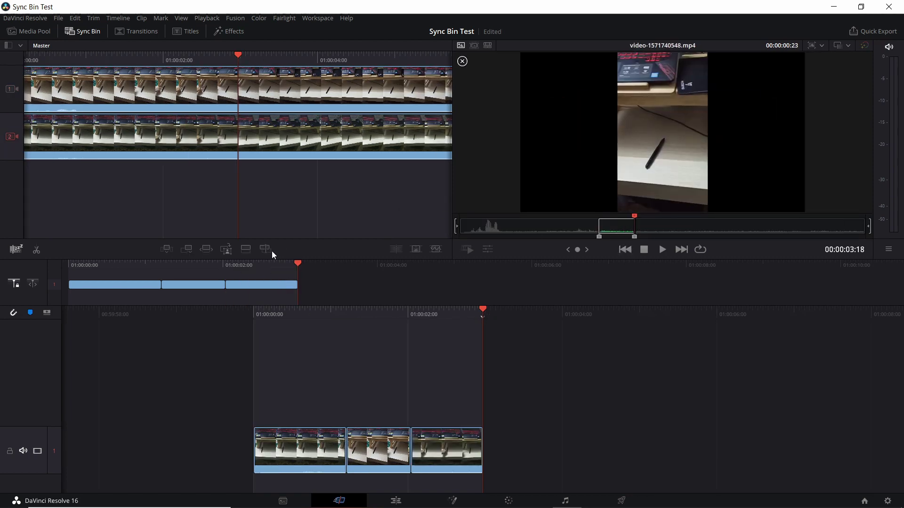
left_click(186, 250)
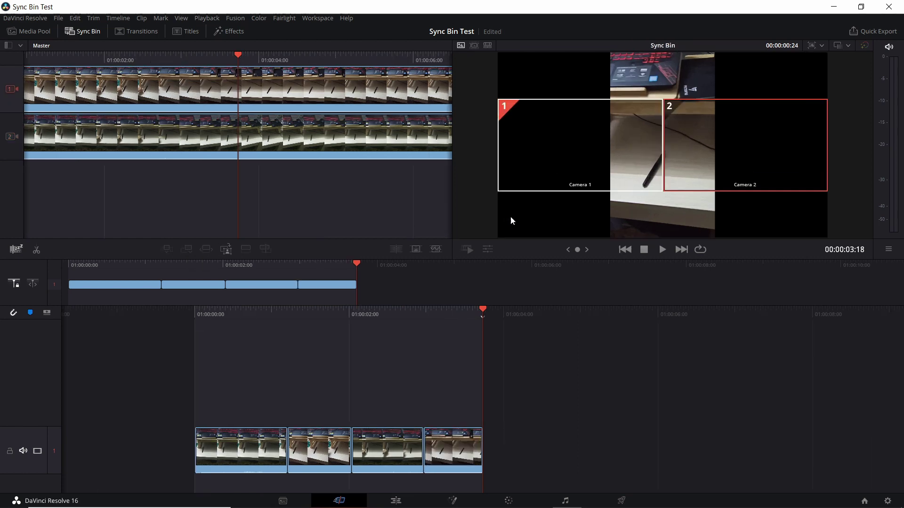
left_click(738, 148)
left_click(681, 227)
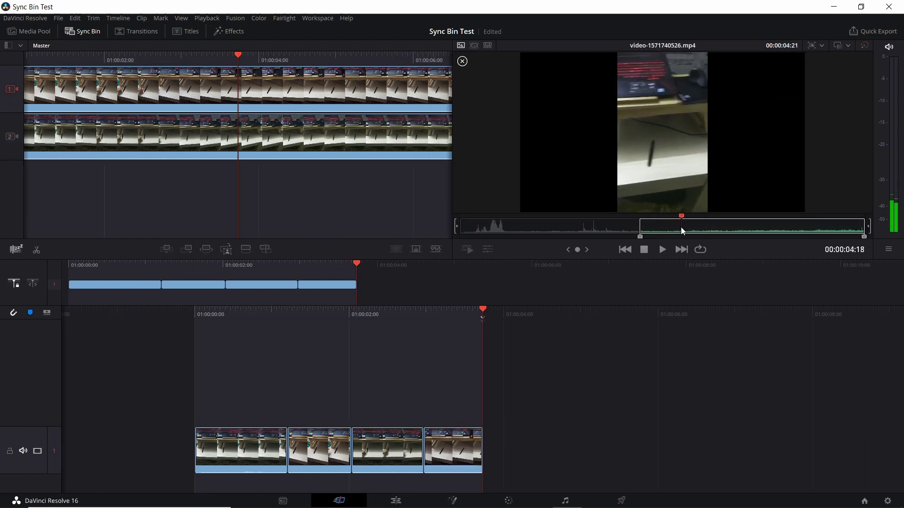
key("o")
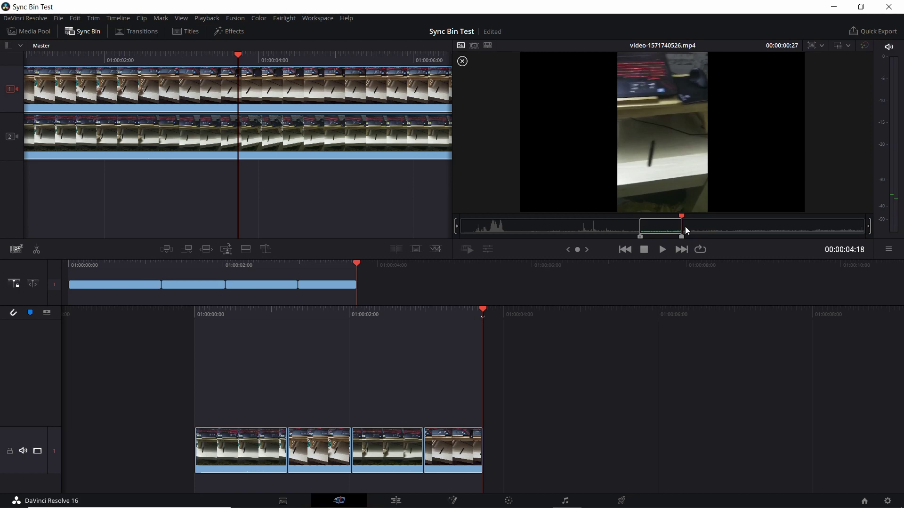
key("shift+F12")
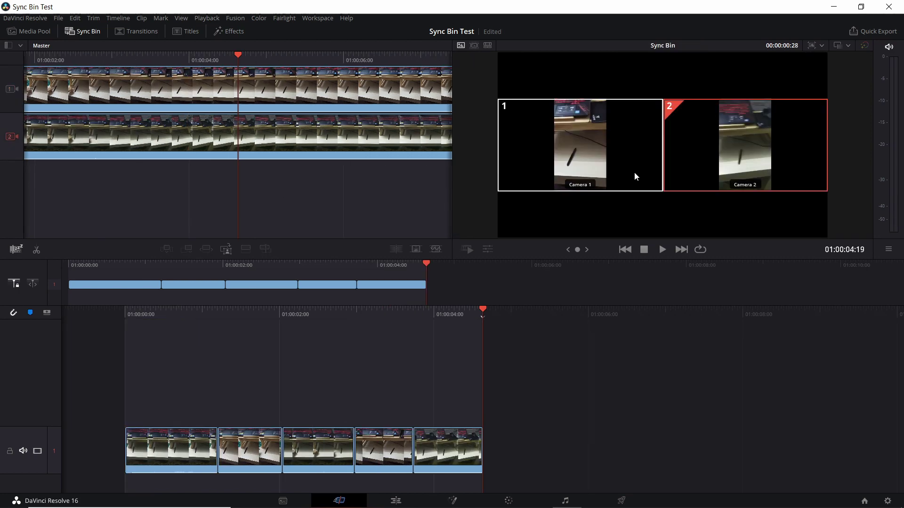
- Append further Camera 1 and Camera 2 shots to extend the cut past eight seconds
left_click(634, 165)
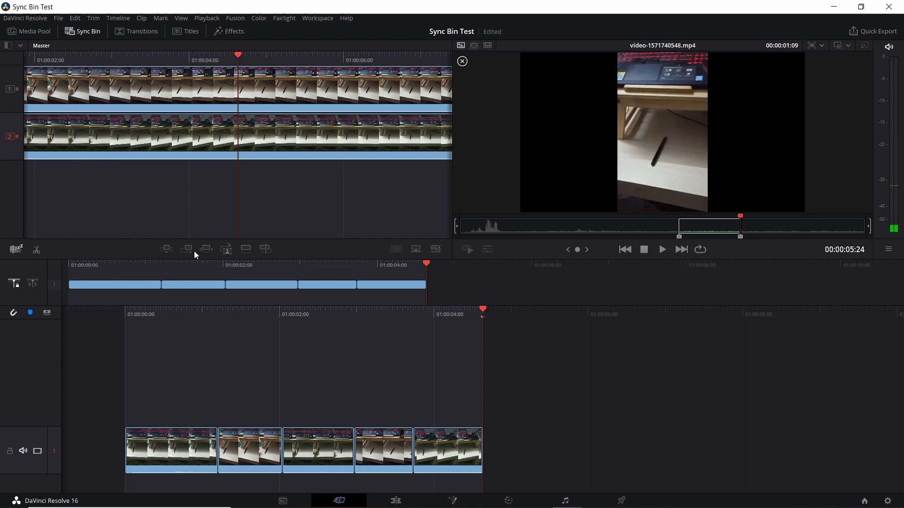
left_click(209, 250)
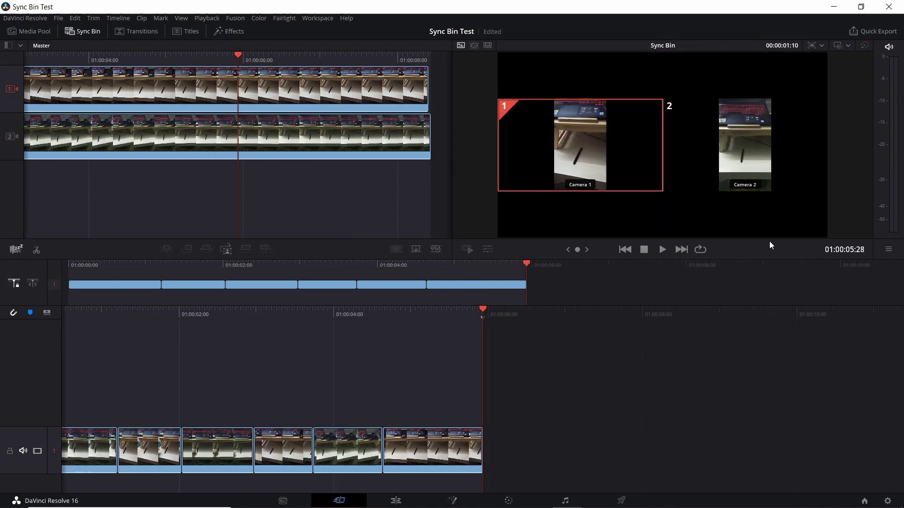
left_click(737, 157)
left_click(783, 228)
key("o")
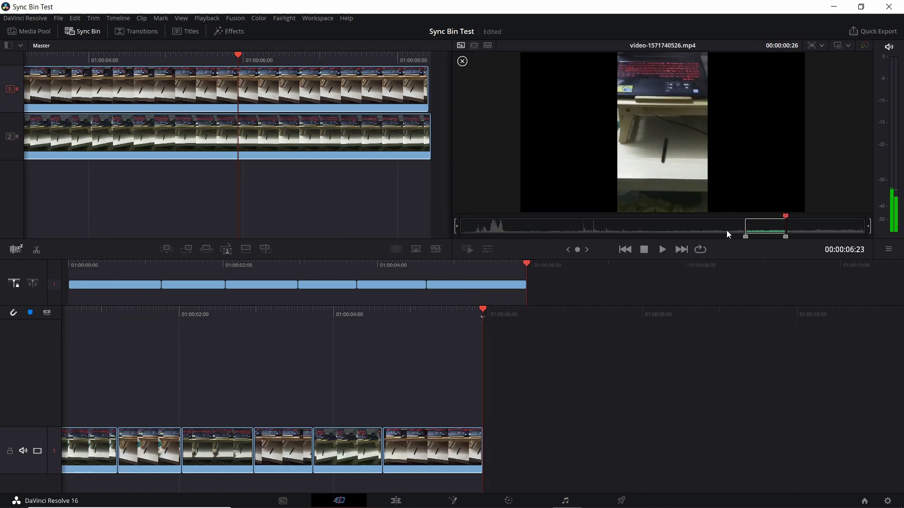
left_click(192, 250)
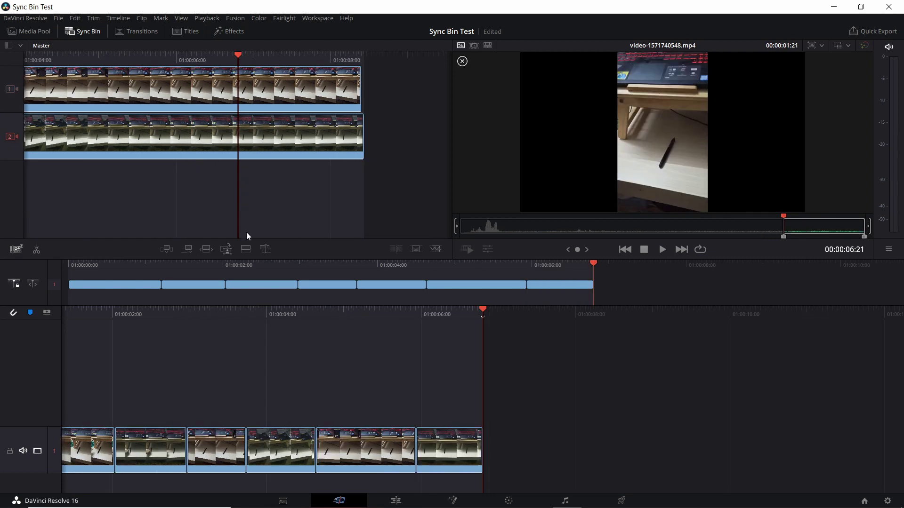
left_click(191, 250)
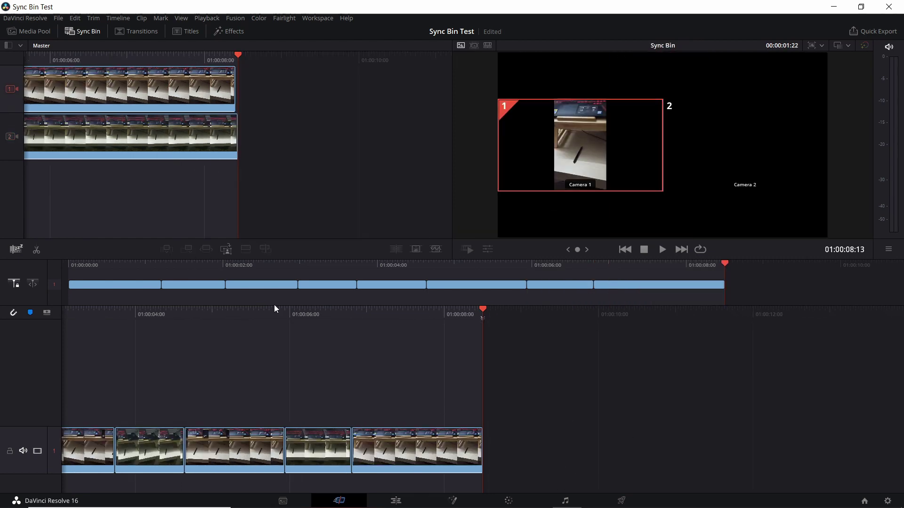
- Scrub the timeline playhead back to about 01:00:04:01 to review the eight-shot cut
left_click_drag(269, 313, 612, 317)
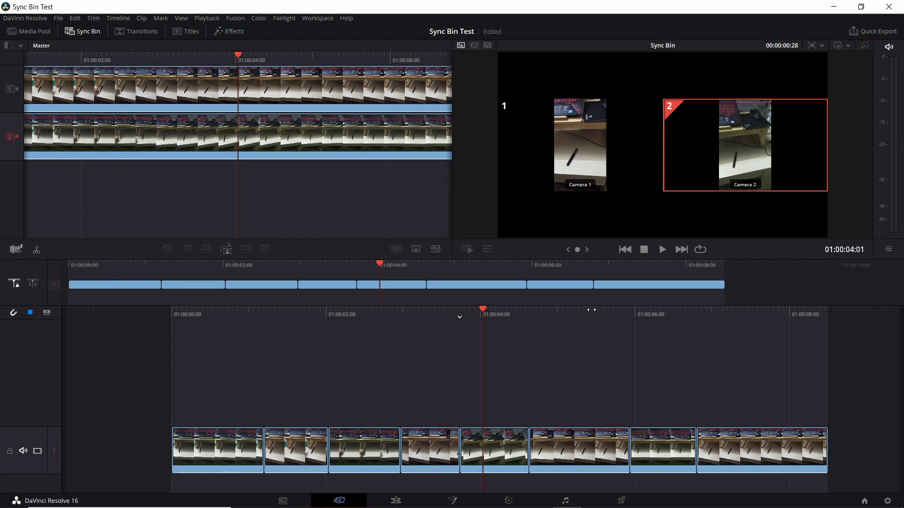
- Show the Tutorial timeline in a widened viewer, then enlarge the viewer on the Edit page
left_click(487, 46)
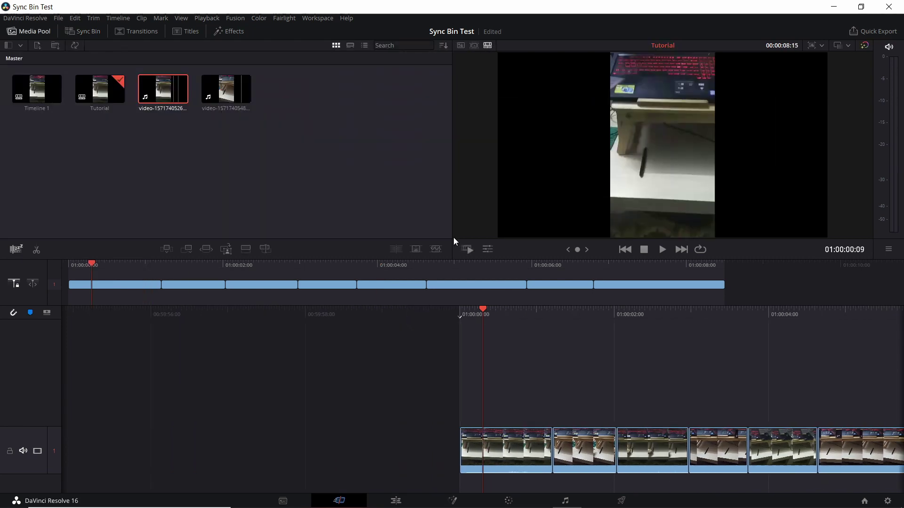
left_click_drag(452, 238, 266, 238)
left_click(394, 500)
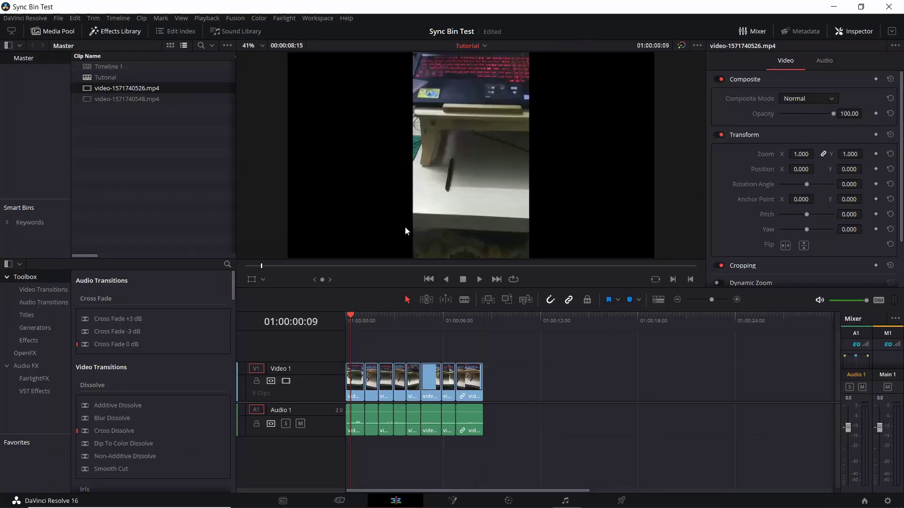
left_click_drag(394, 288, 394, 337)
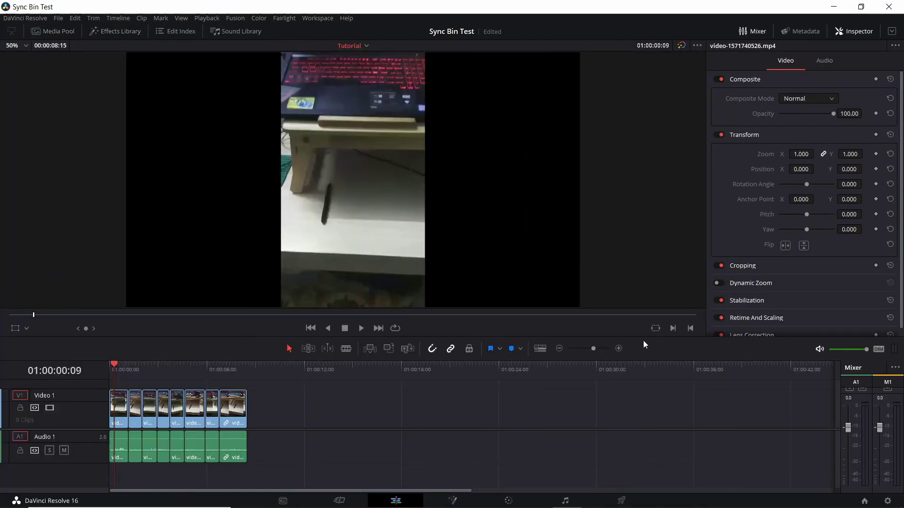
- Play the multi-camera edit from the start, review around 01:00:04:19–01:00:05:11, then return to the Cut page
left_click(103, 372)
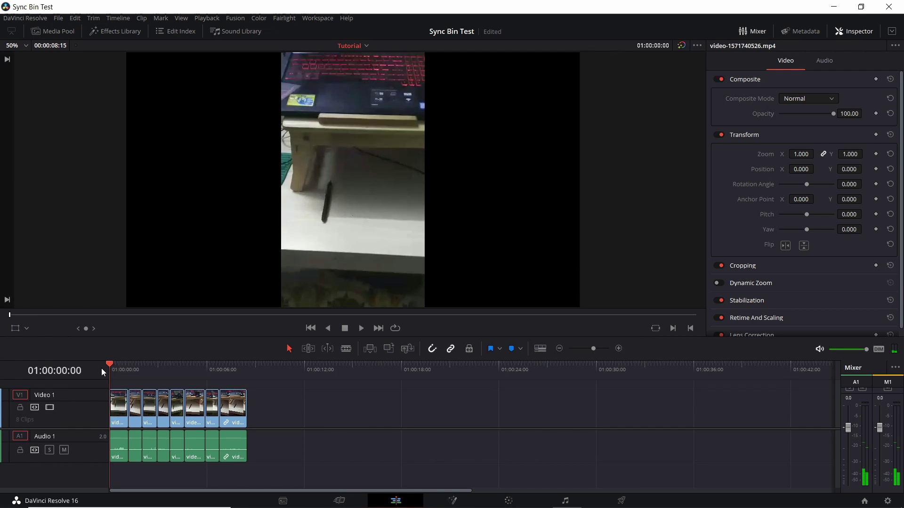
key("space")
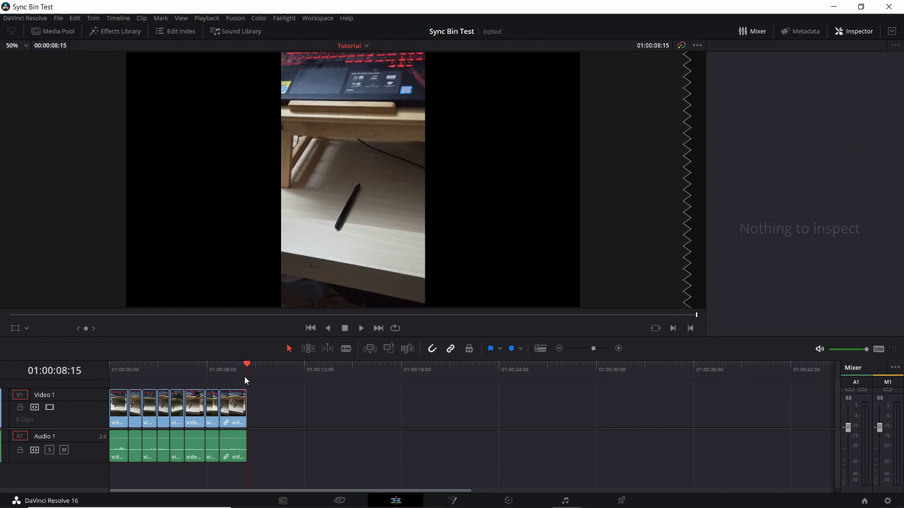
left_click(183, 381)
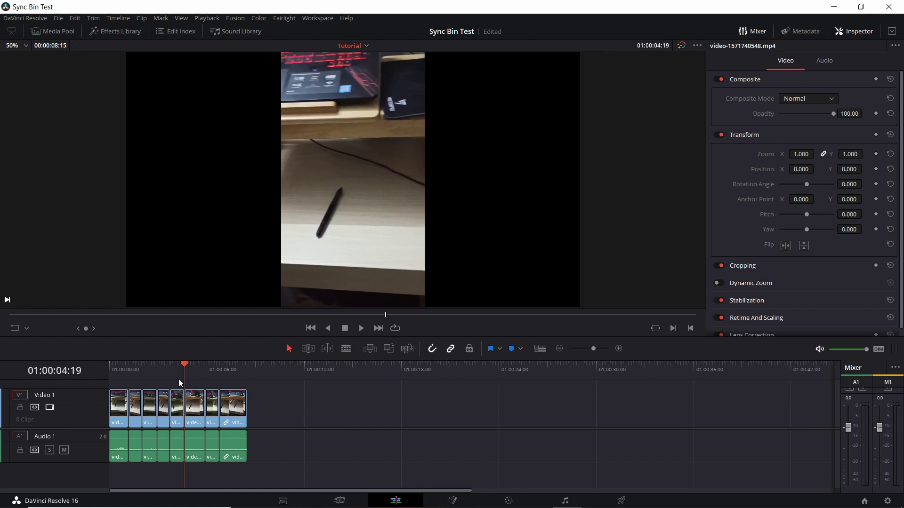
left_click_drag(209, 366, 196, 366)
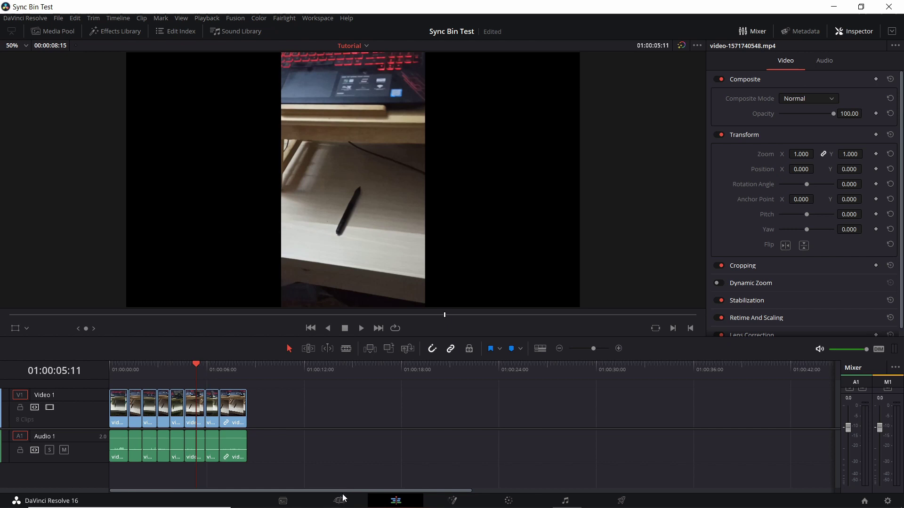
left_click(345, 503)
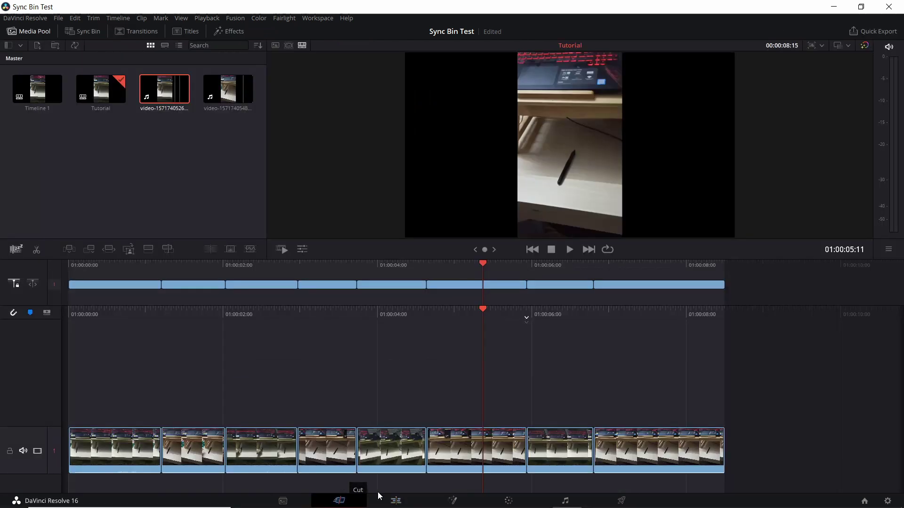
- From the Media Pool, view video-1571740526.mp4's sync group and cancel it without changes
left_click(83, 27)
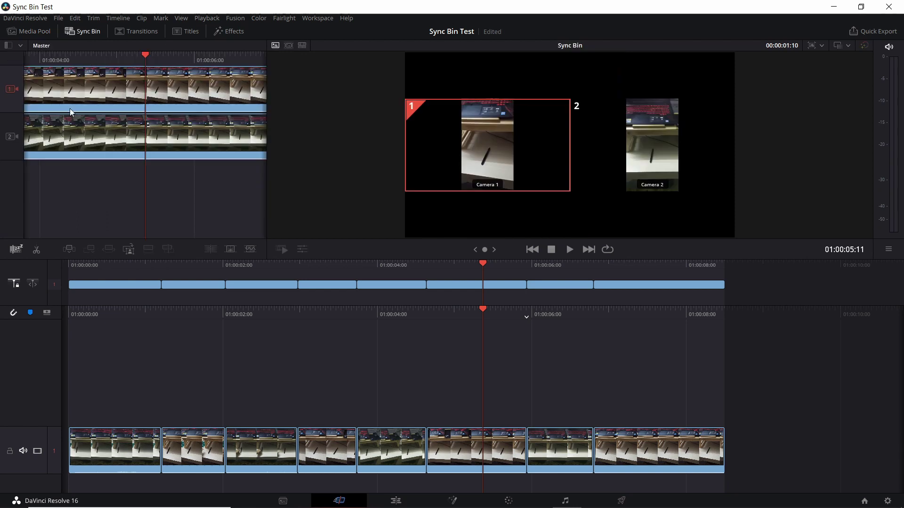
left_click(45, 31)
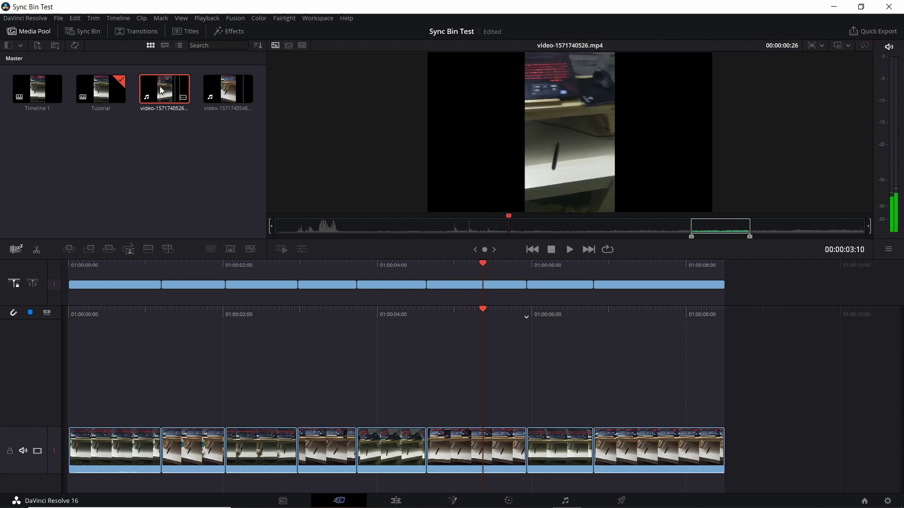
right_click(160, 87)
left_click(189, 129)
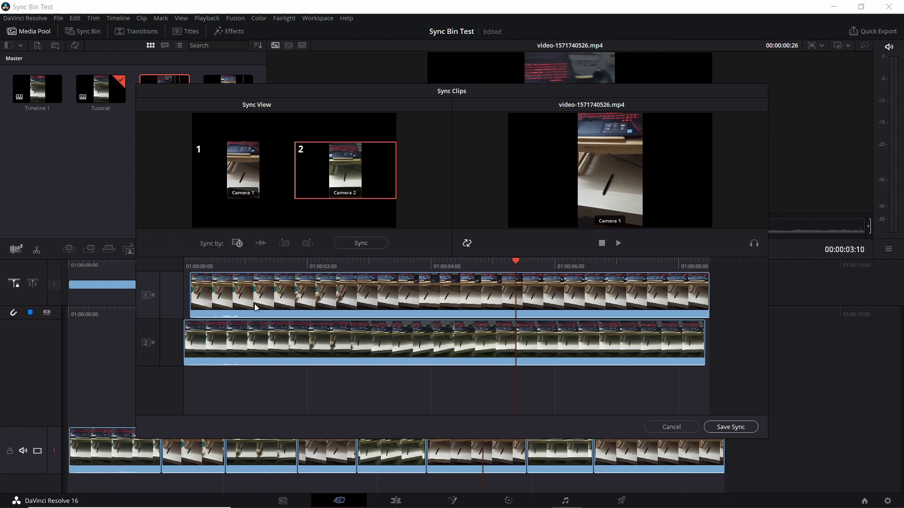
left_click(688, 425)
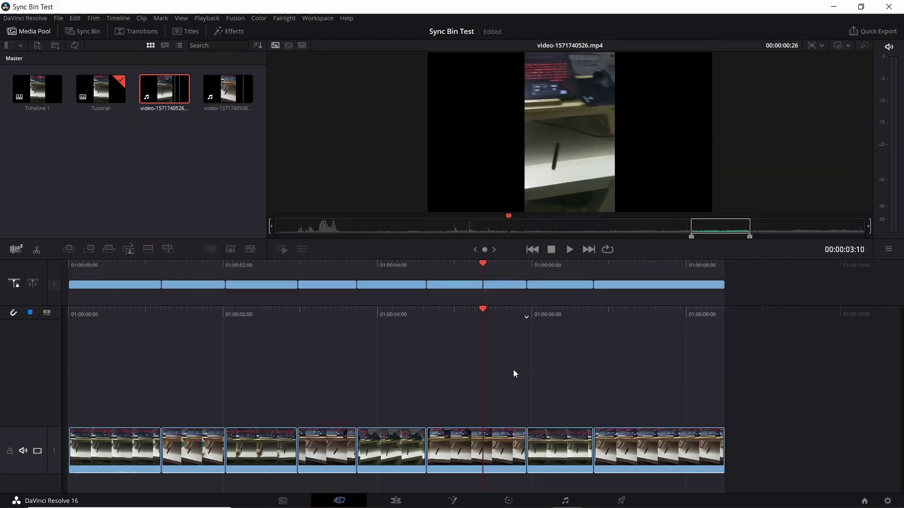